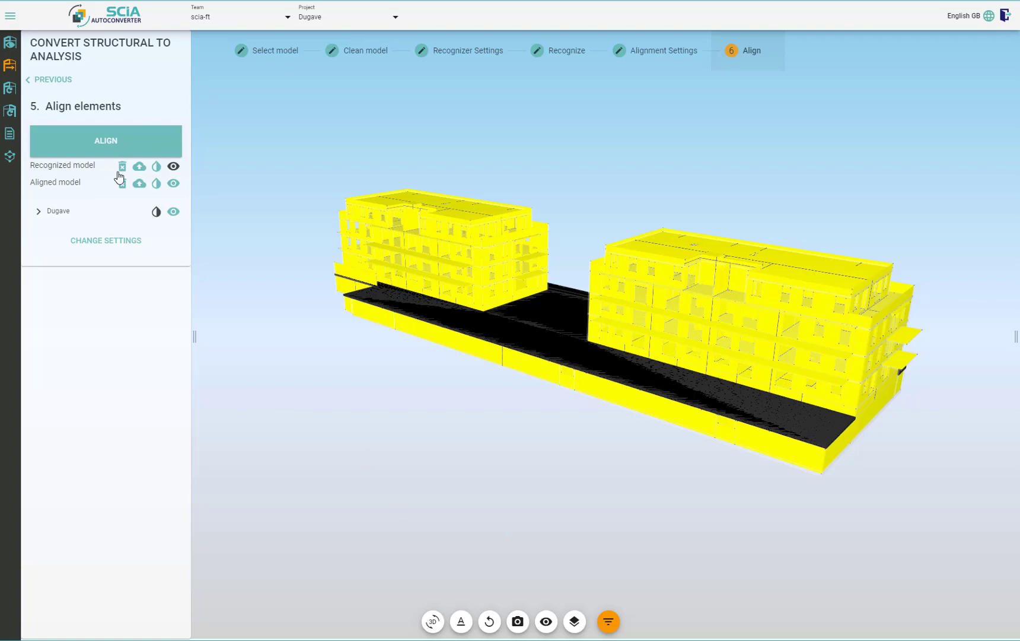
left_click(140, 184)
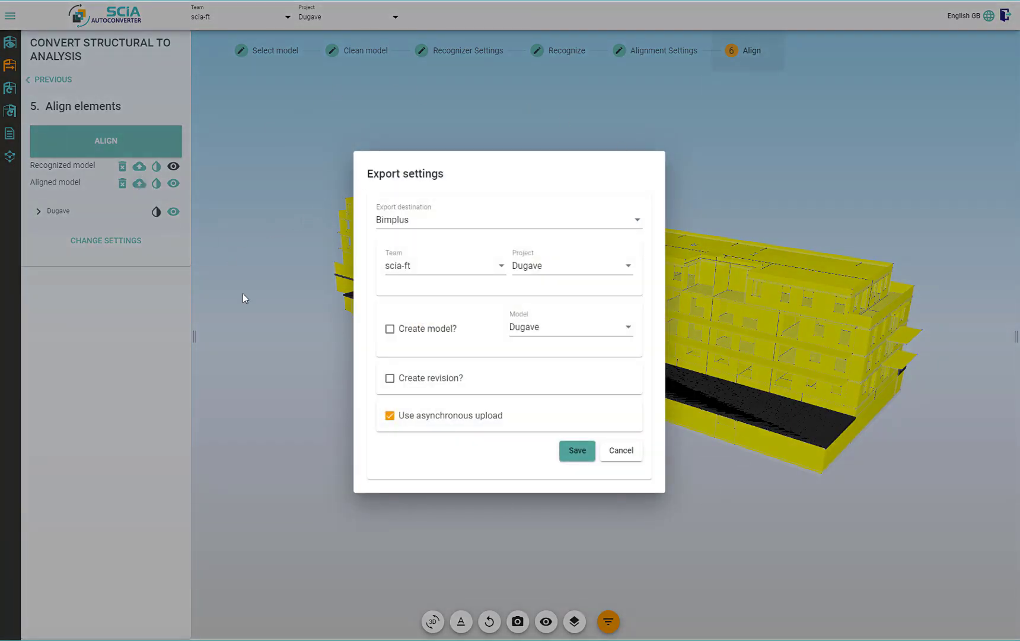
left_click(452, 223)
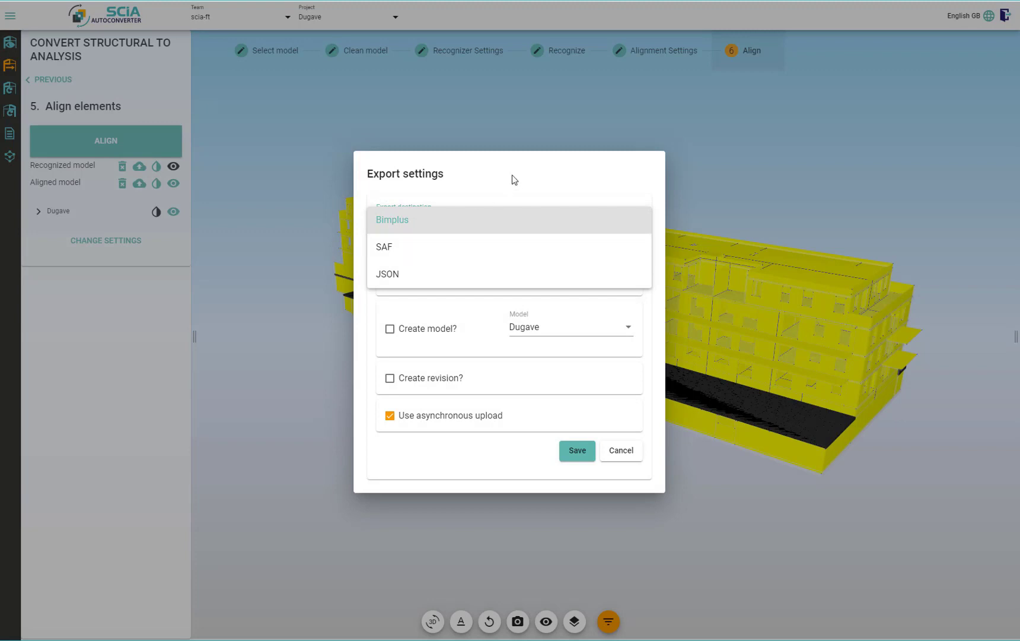
left_click(513, 179)
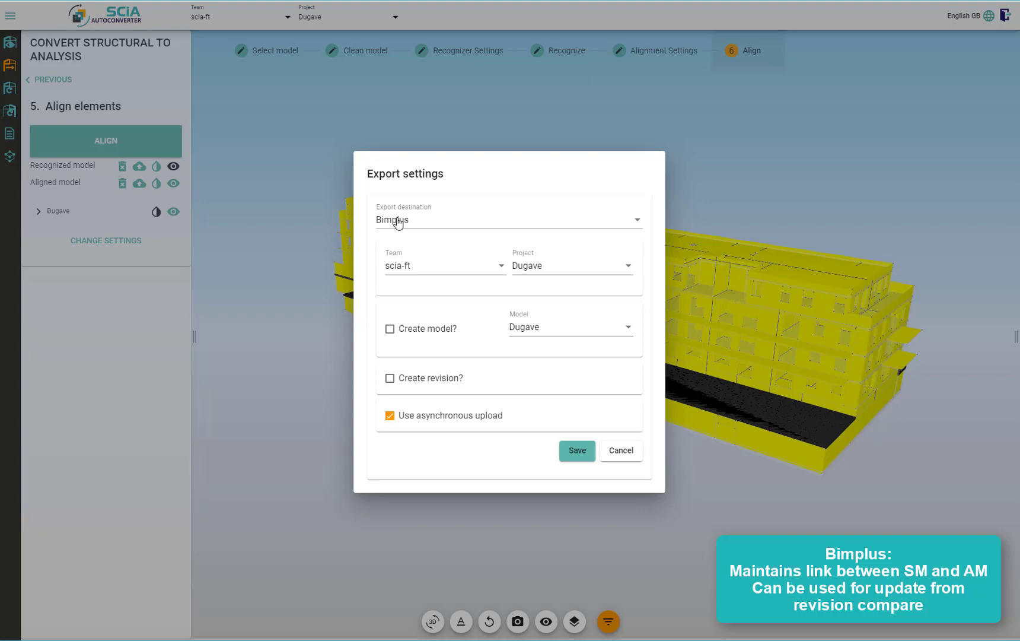
Choose SAF as the export destination and save the aligned model as saf.xlsx
left_click(437, 227)
left_click(431, 246)
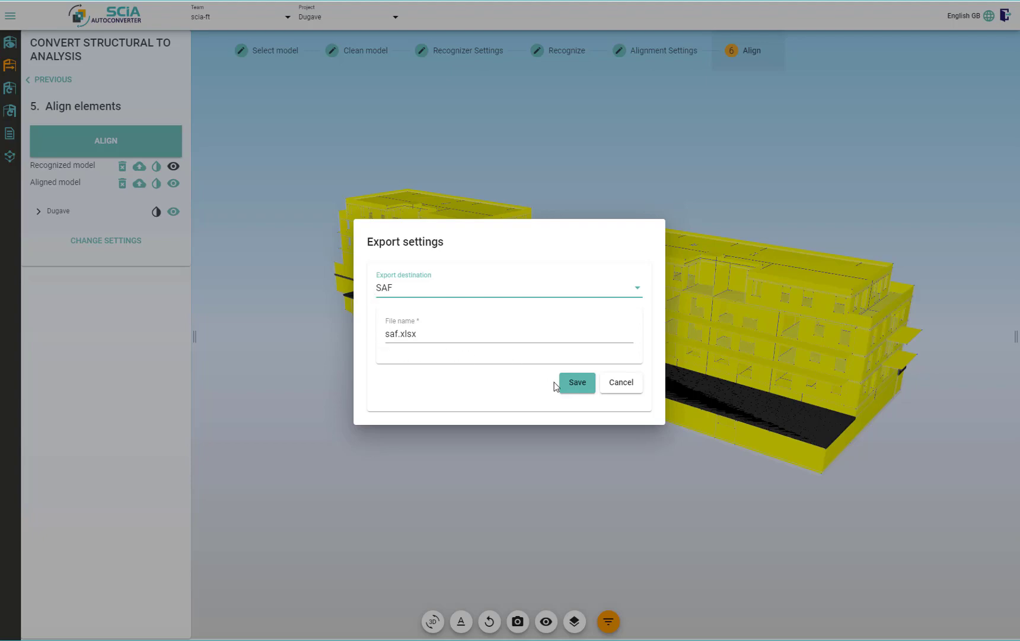
left_click(578, 387)
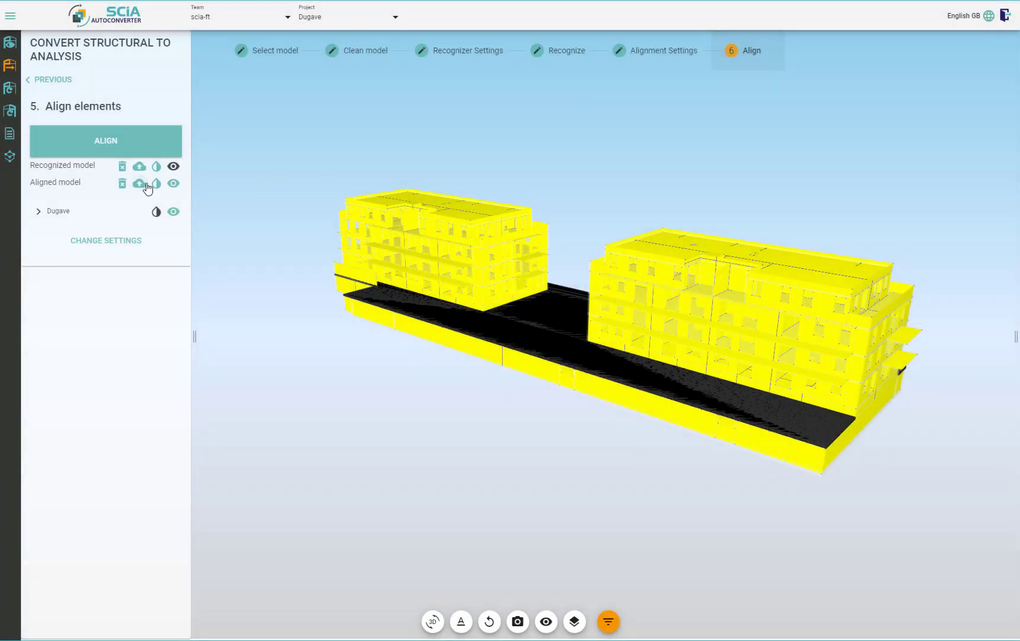
Export the aligned model to Bimplus with Create model ticked and model name AM1
left_click(139, 183)
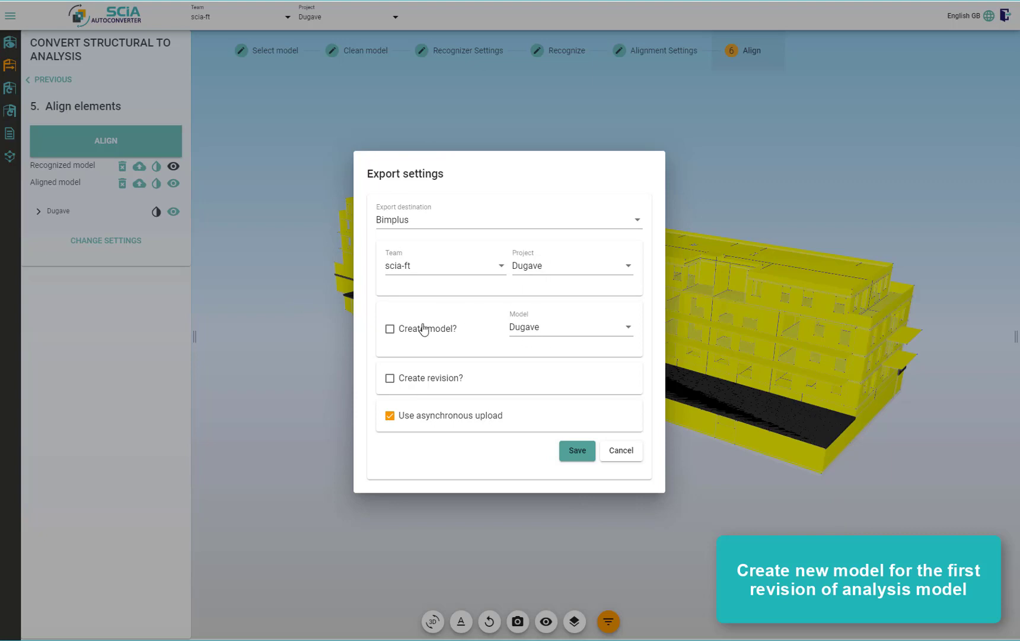
left_click(390, 329)
left_click(536, 309)
type("AM1")
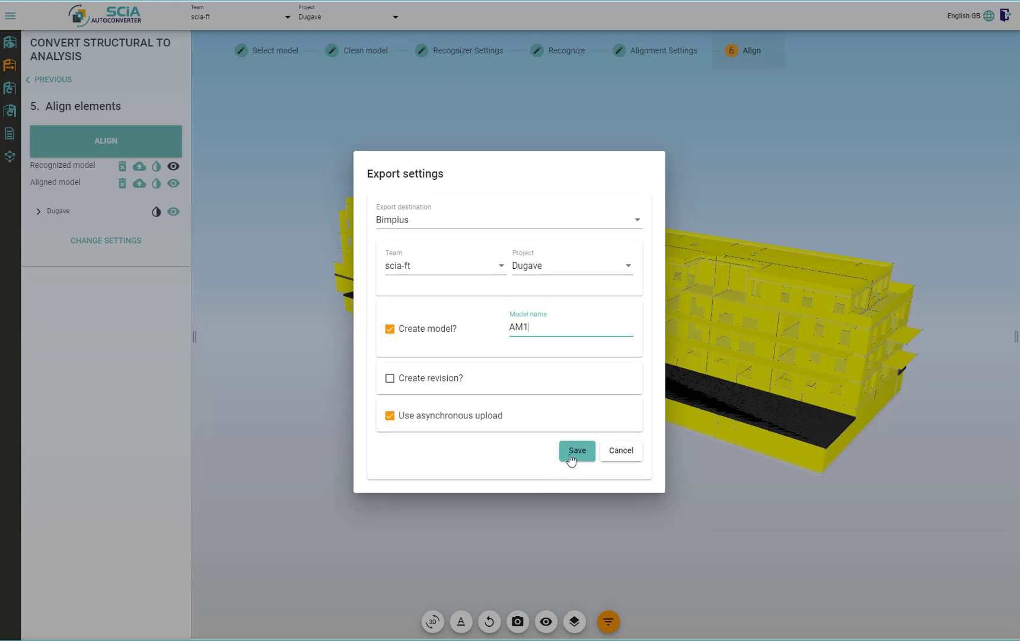
left_click(574, 456)
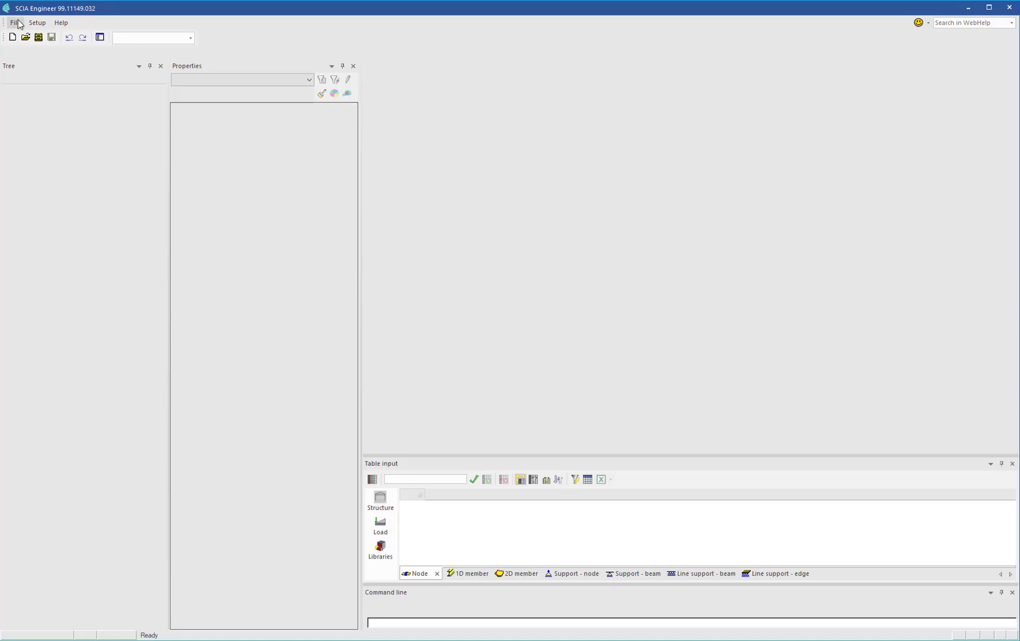
Open the BIM+ exchange import window from the File > Import menu
left_click(17, 24)
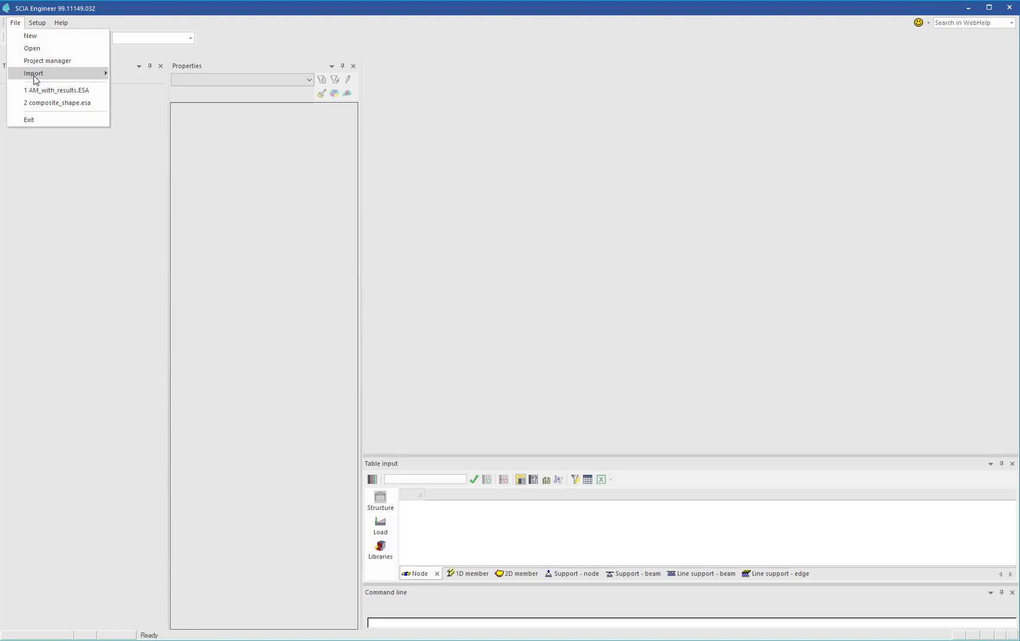
mouse_move(34, 72)
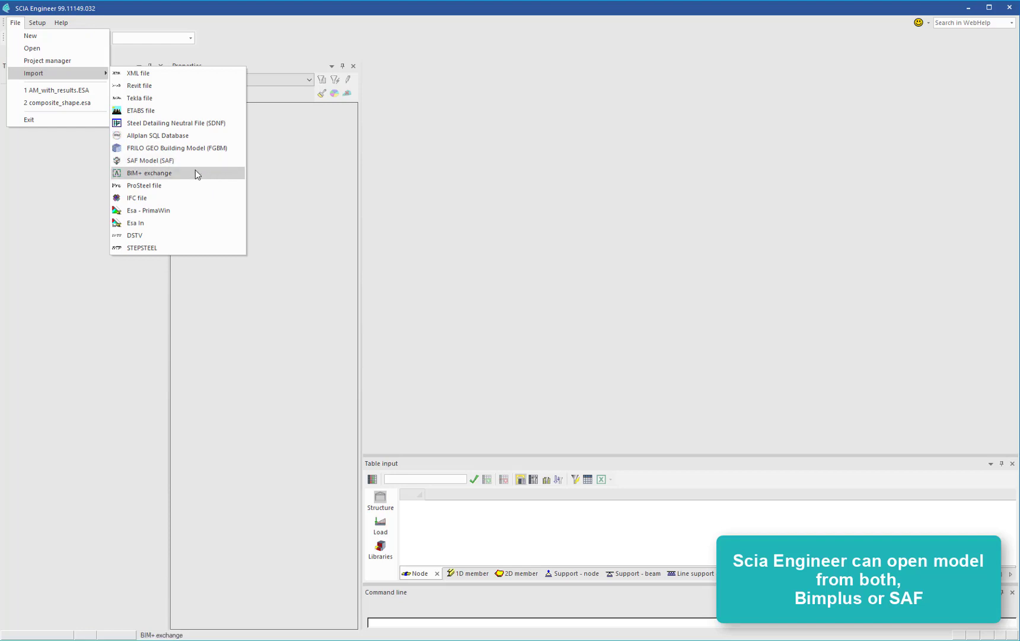
left_click(191, 172)
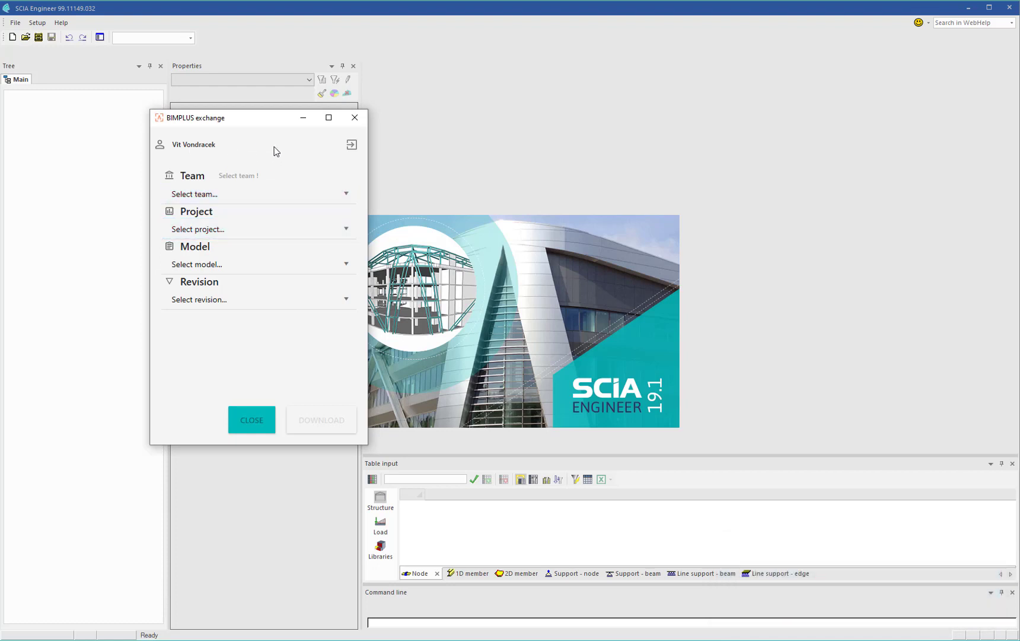
Download Bimplus team SCIA, project Dugave, model AM1, revision 1 into SCIA Engineer
left_click(236, 195)
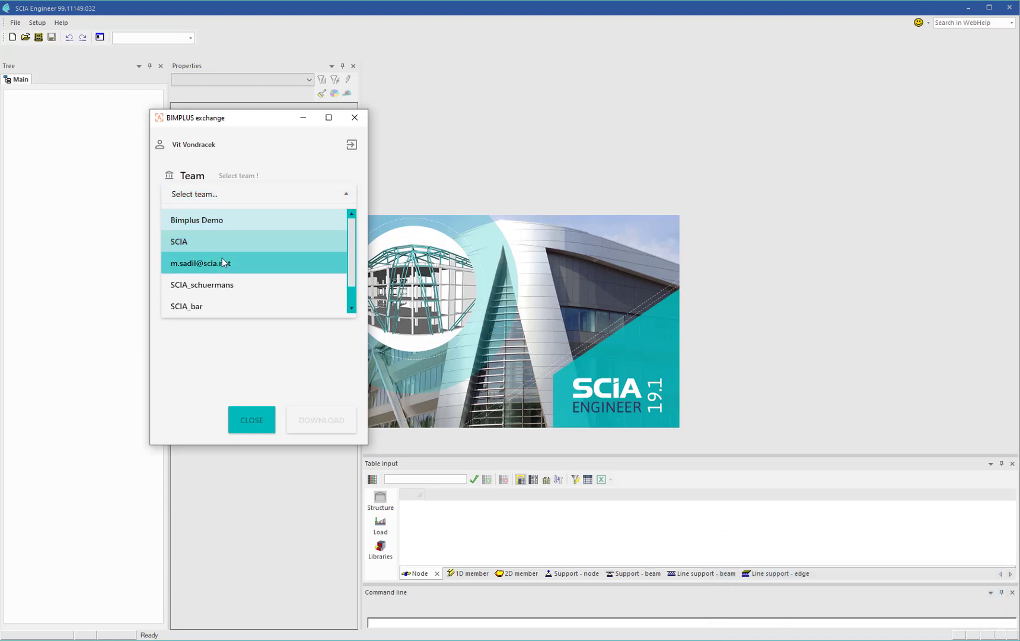
left_click(224, 248)
left_click(224, 230)
scroll(225, 297, "down", 5)
left_click(221, 276)
left_click(227, 271)
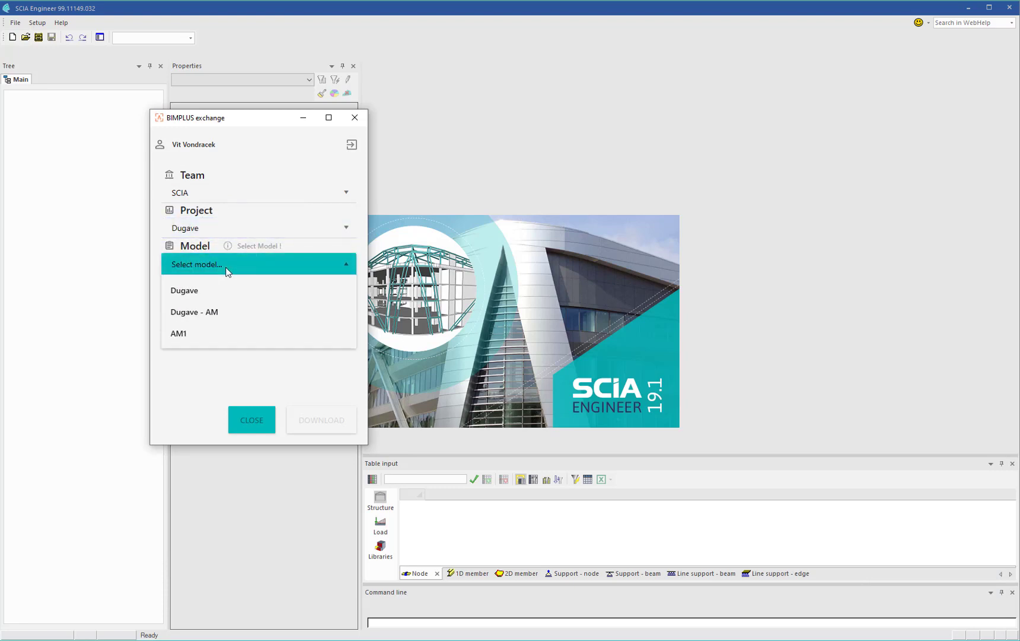
left_click(196, 336)
left_click(228, 301)
left_click(212, 338)
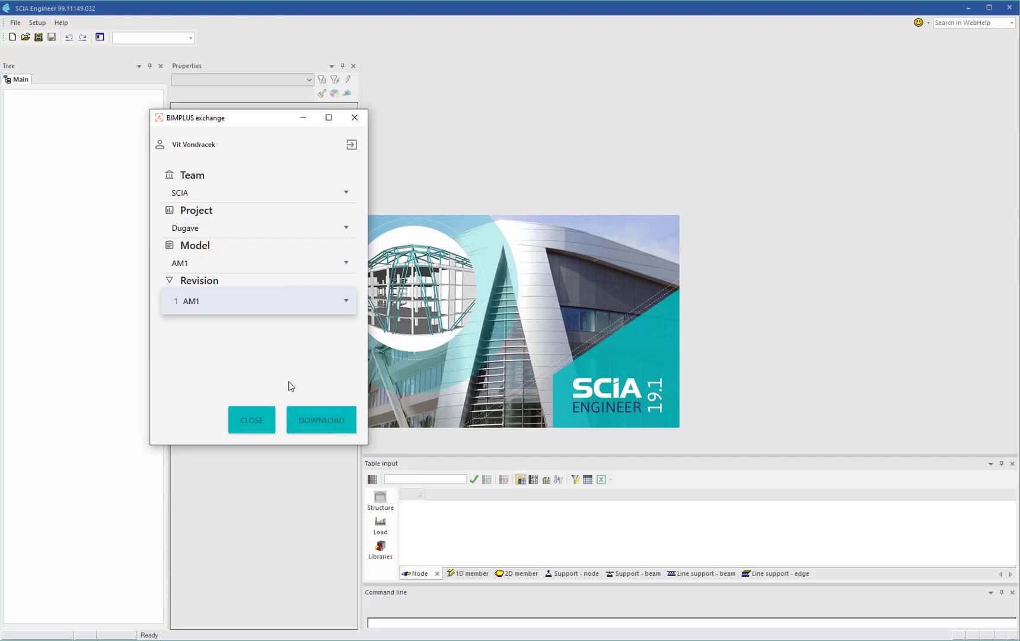
left_click(323, 426)
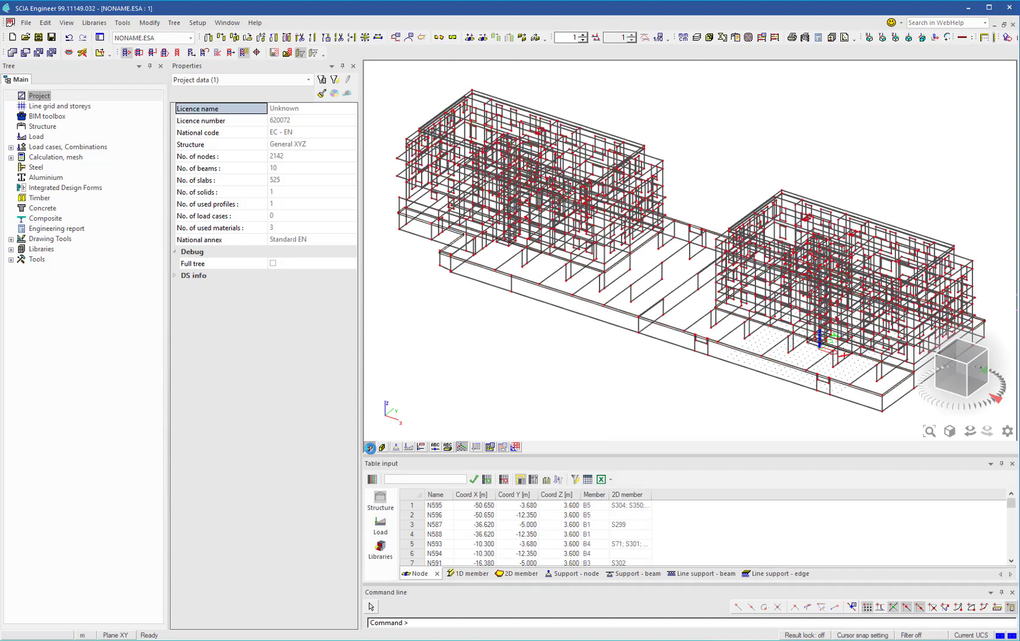
Render the imported building as solid surfaces and orbit it to a flatter angle
left_click(383, 447)
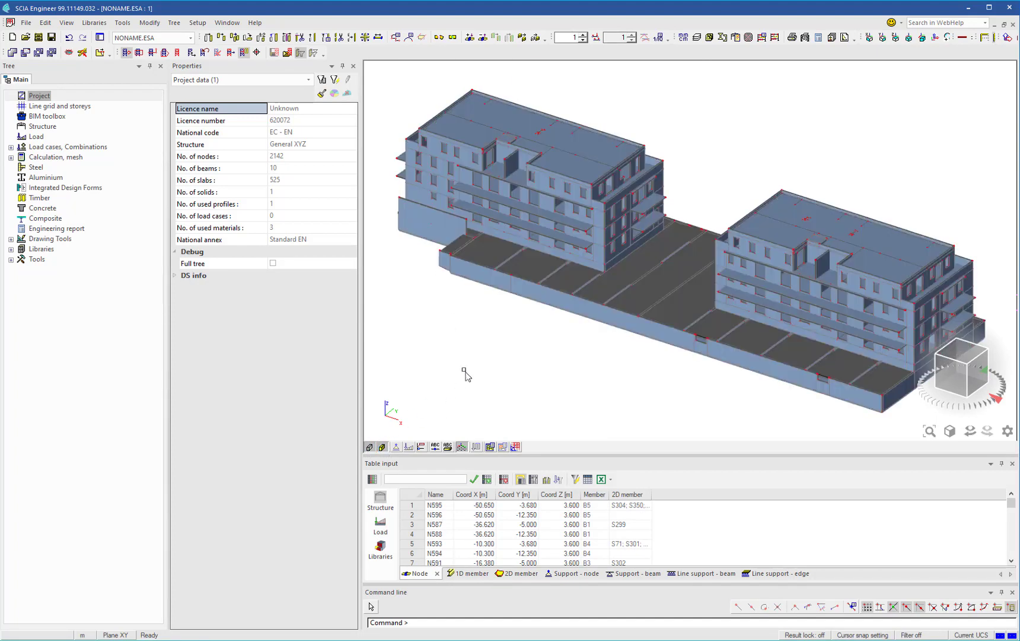
scroll(544, 323, "down", 2)
mouse_move(588, 354)
right_mouse_down("ctrl")
mouse_move(563, 345)
mouse_move(592, 355)
right_mouse_up("ctrl")
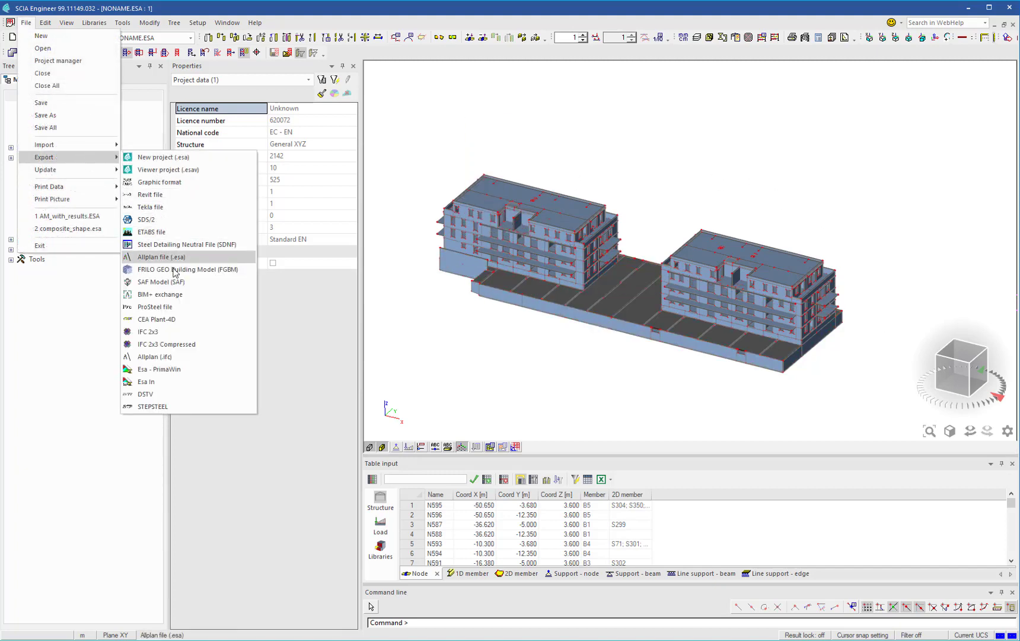
Start a BIM+ export as a new AM1 revision named Rev2, describing applied loads
left_click(190, 296)
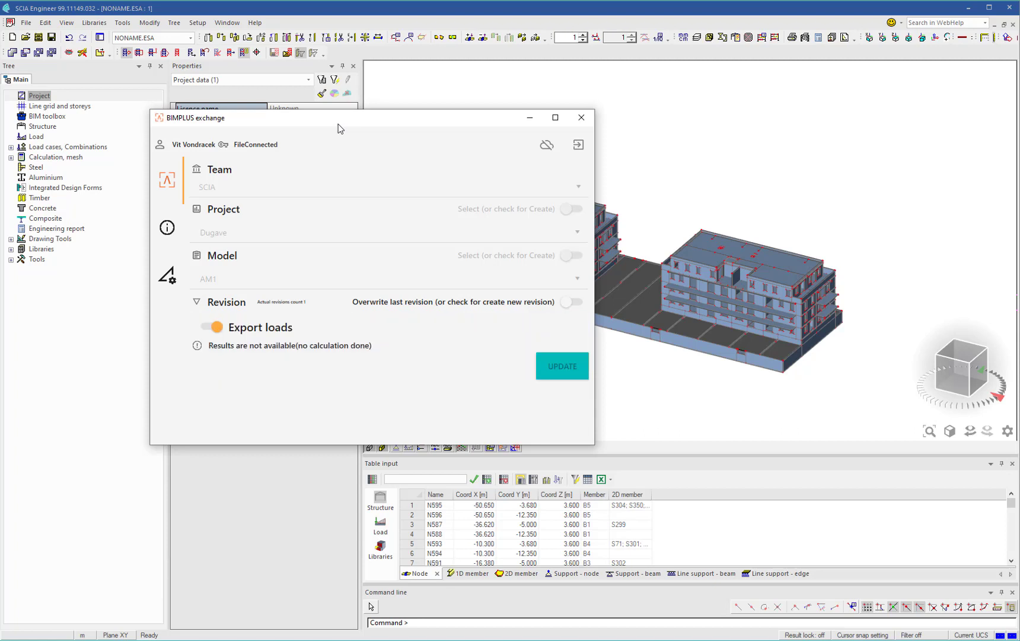
left_click(570, 302)
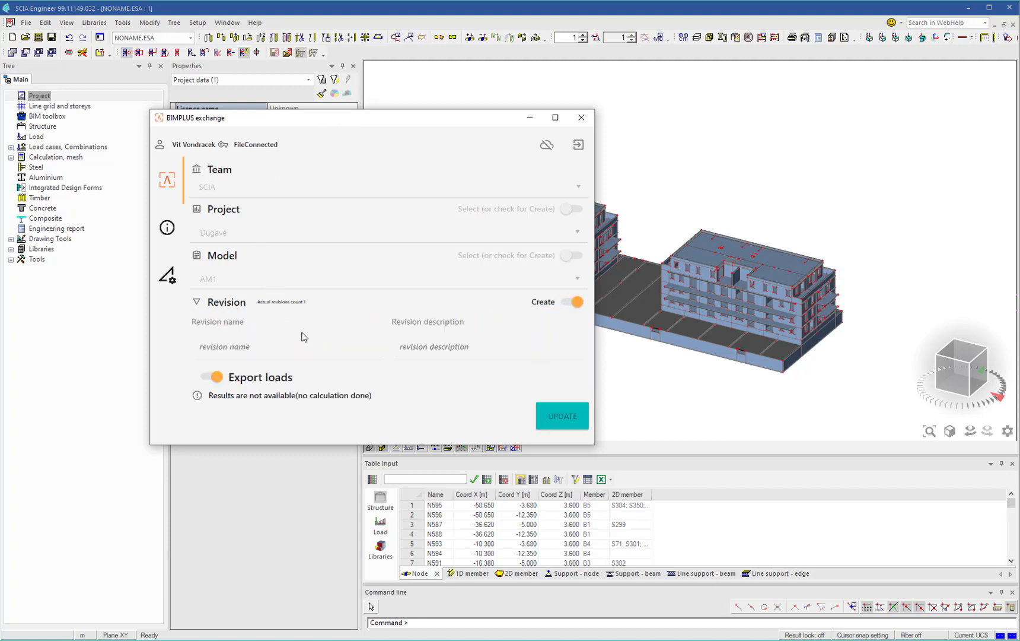
left_click(279, 349)
type("Rev")
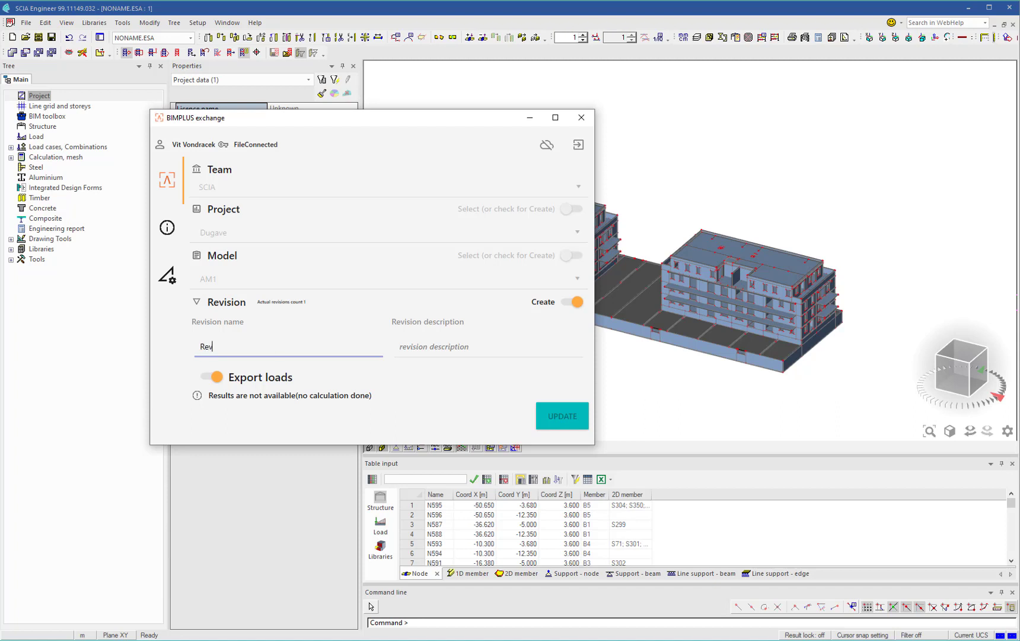
type("2")
left_click(440, 351)
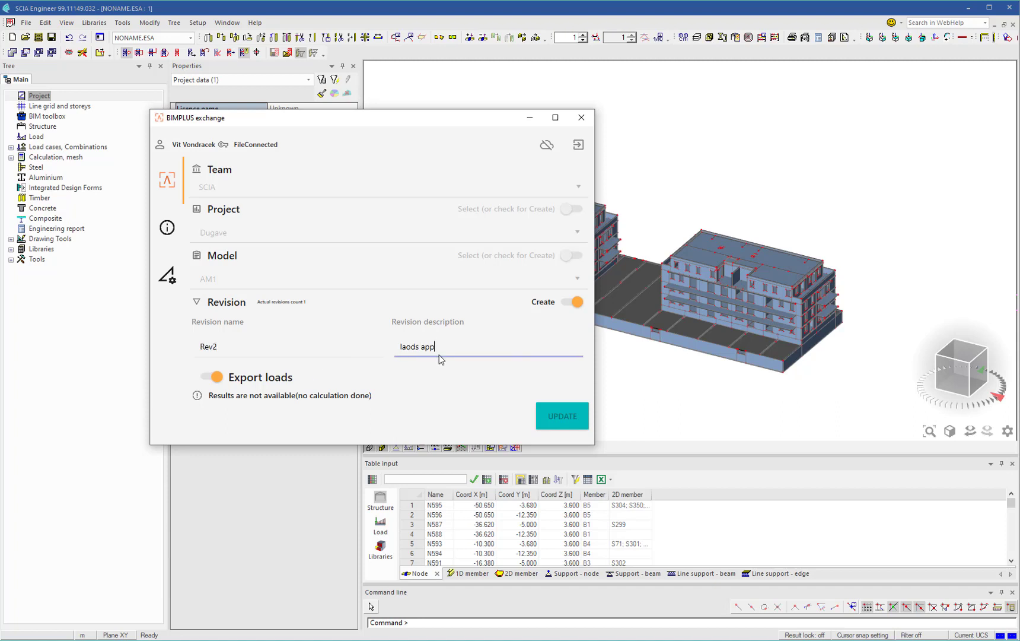